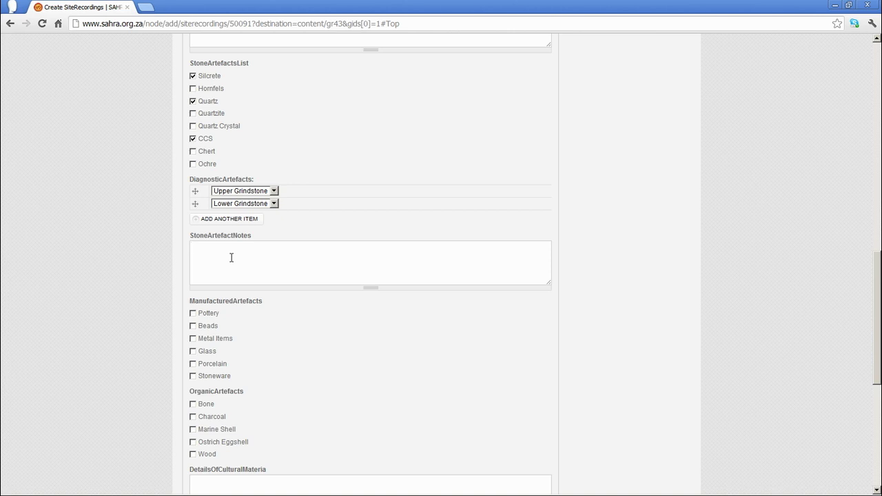
- Note 'Mostly silcrete flakes found. but a small percentage of ccs was noted' and tick Pottery and Ostrich Eggshell
type("Mostly silcrete flakes found. but a small percent")
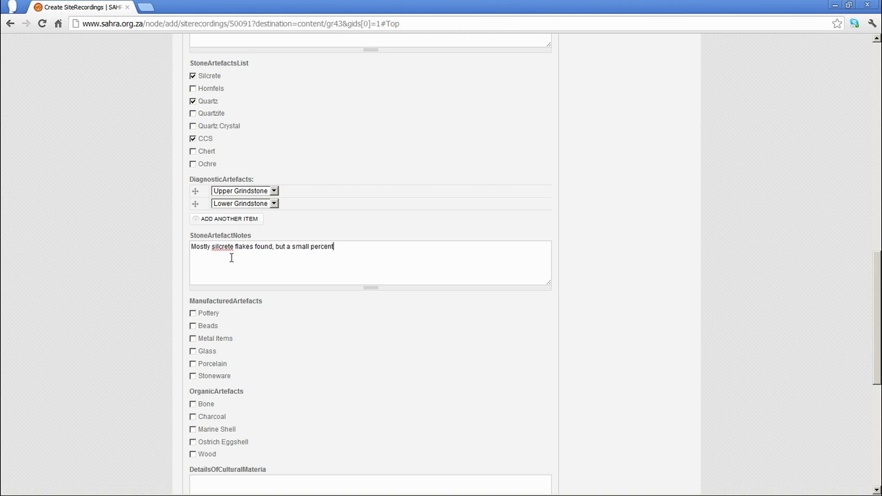
type("age of ccs was noted")
left_click(193, 314)
left_click(193, 442)
- Enter the cultural material details 'Ochre burnish on the pottery sherds.'
scroll(158, 329, "down", 4)
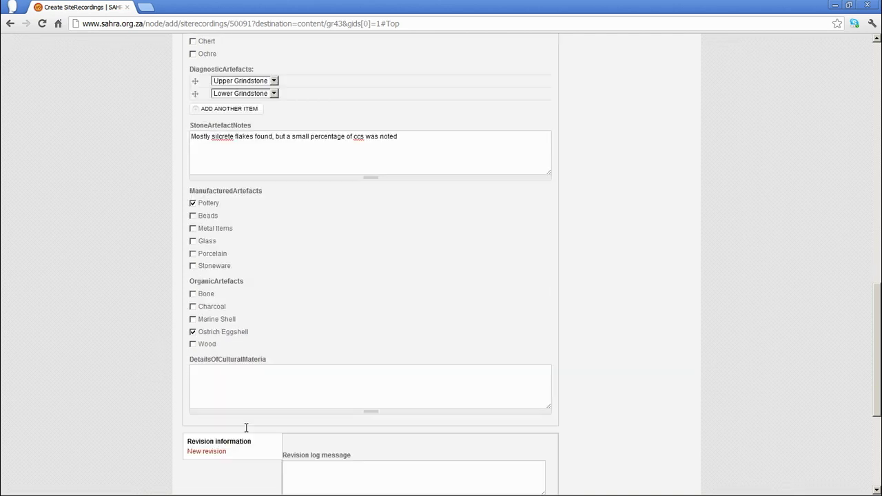
left_click(286, 369)
type("Ochre burnish on the pottery sherds.")
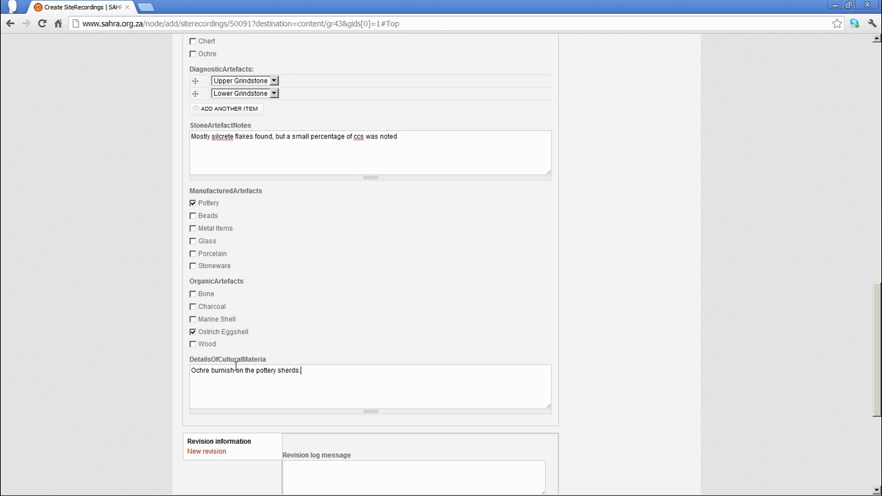
scroll(146, 389, "down", 3)
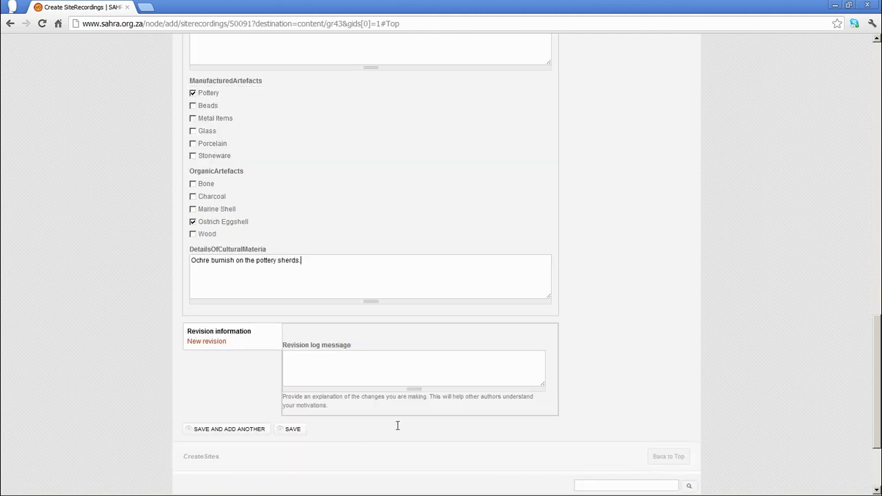
- Return to the top and show the Rock Art section, with its details and motif panel fields
left_click(666, 456)
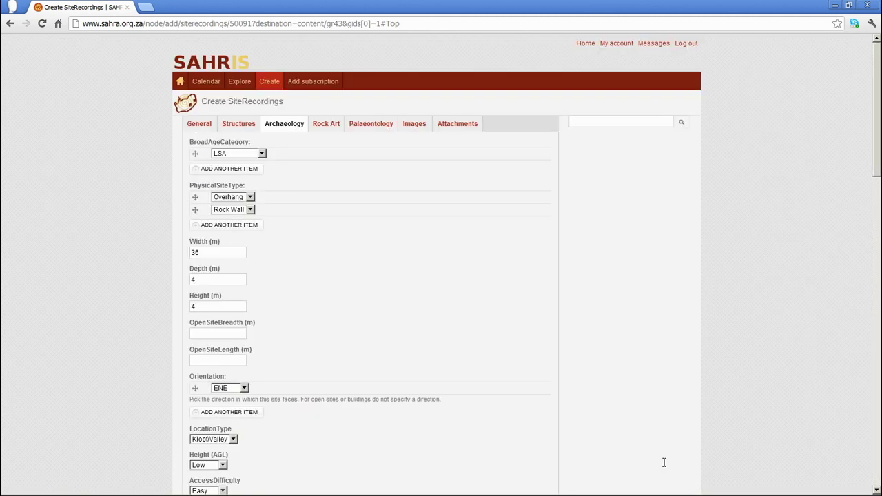
left_click(331, 126)
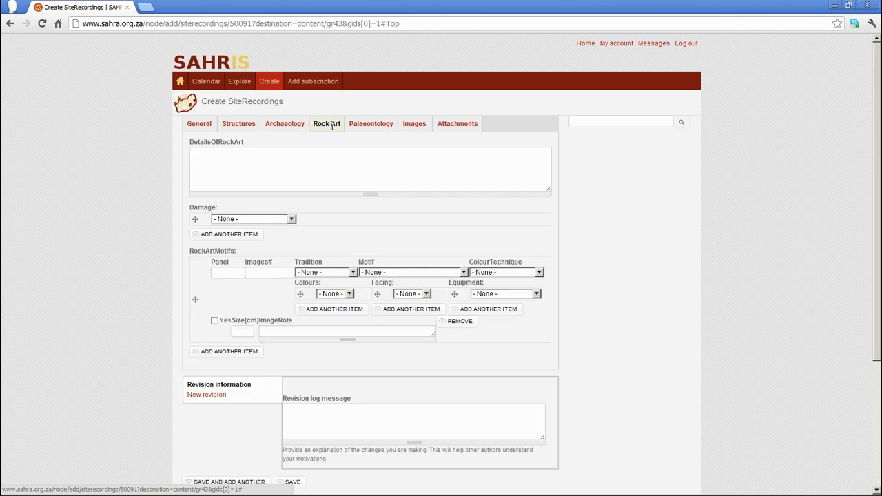
left_click(289, 168)
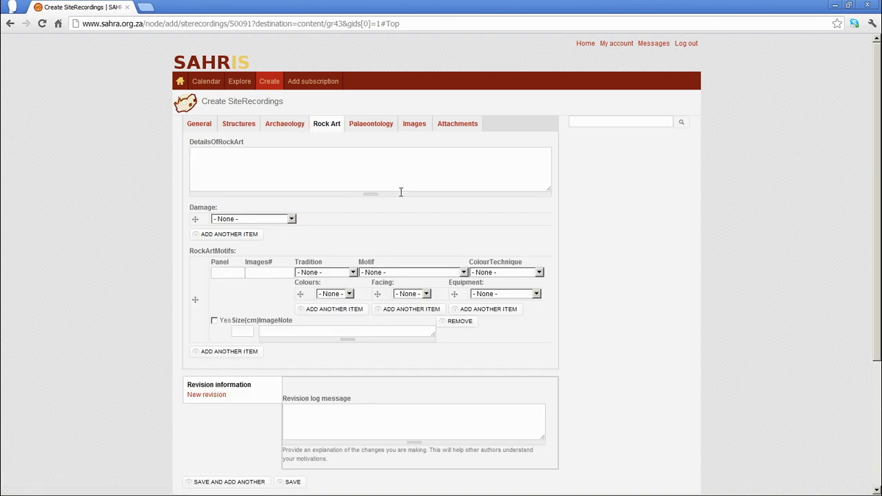
mouse_move(373, 196)
left_mouse_down()
mouse_move(366, 330)
mouse_move(371, 197)
left_mouse_up()
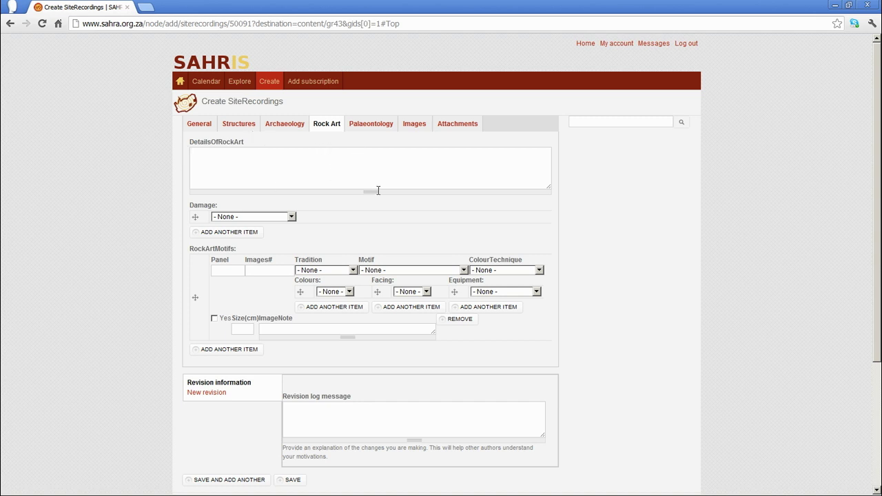
left_click(232, 269)
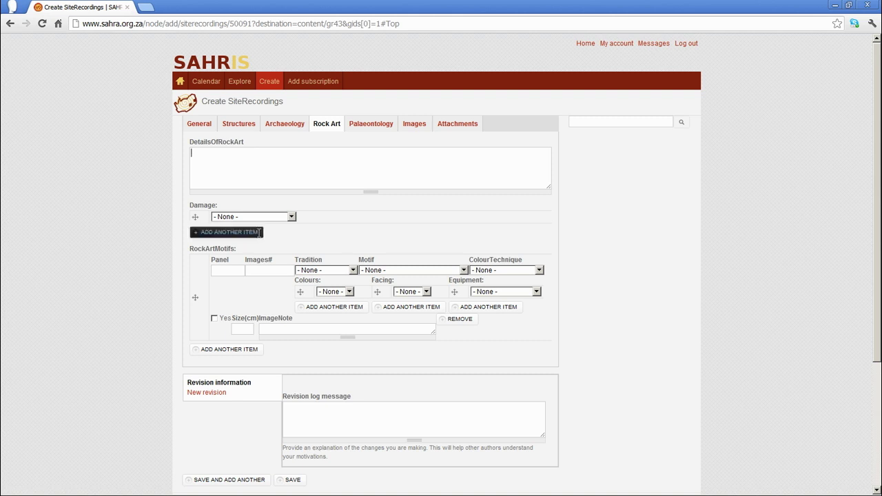
- Record damage as Salts, Bird Droppings and Vegetation Abrasion; note 'Note the eland torsos were particularly faded'
left_click(291, 217)
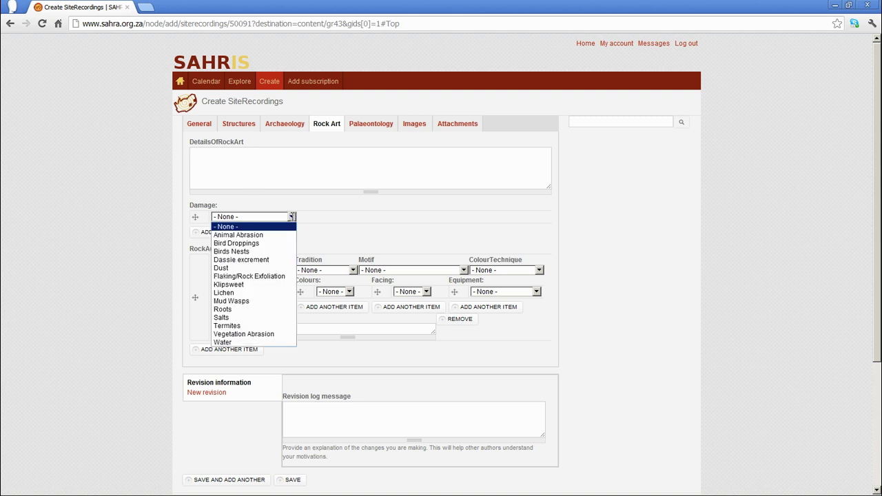
left_click(234, 318)
left_click(240, 230)
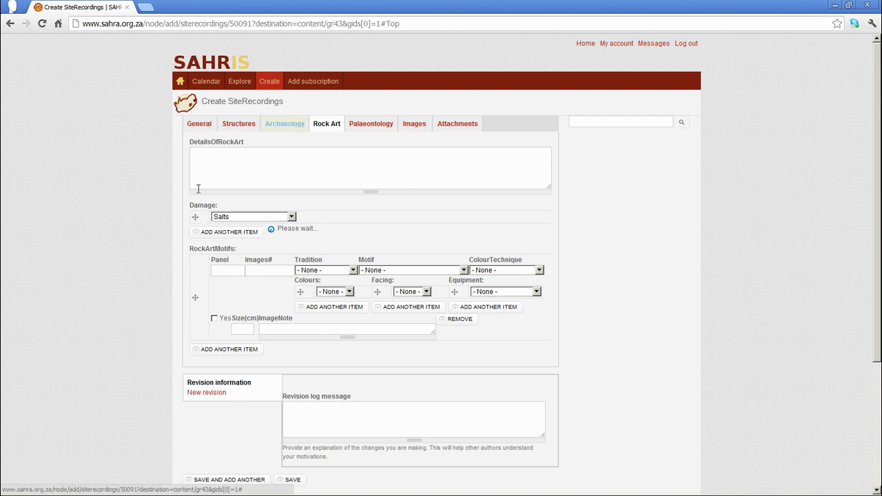
left_click(287, 229)
left_click(236, 256)
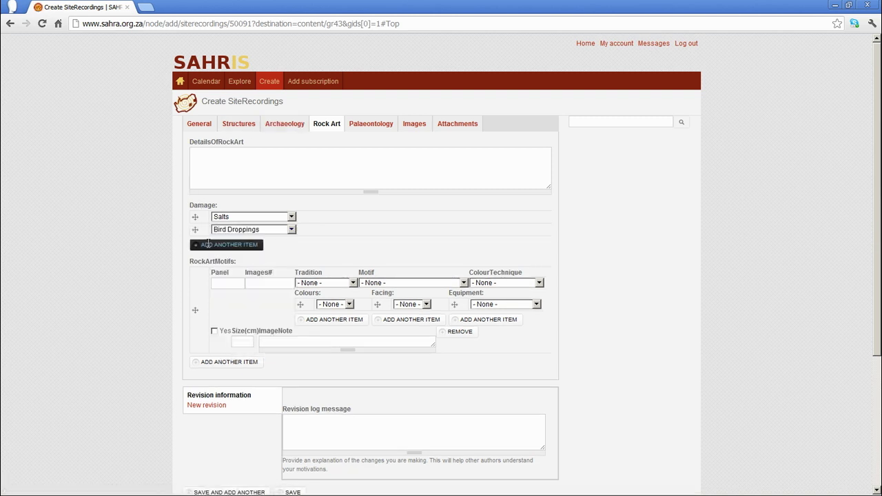
left_click(227, 245)
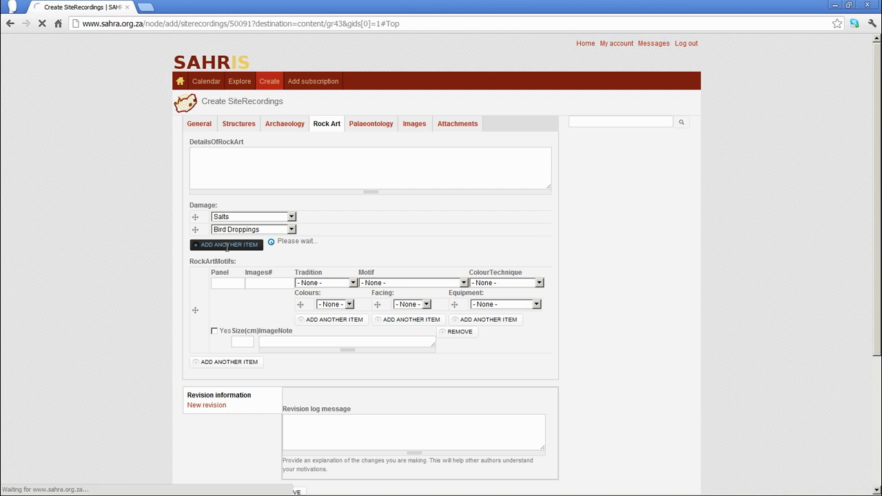
left_click(288, 242)
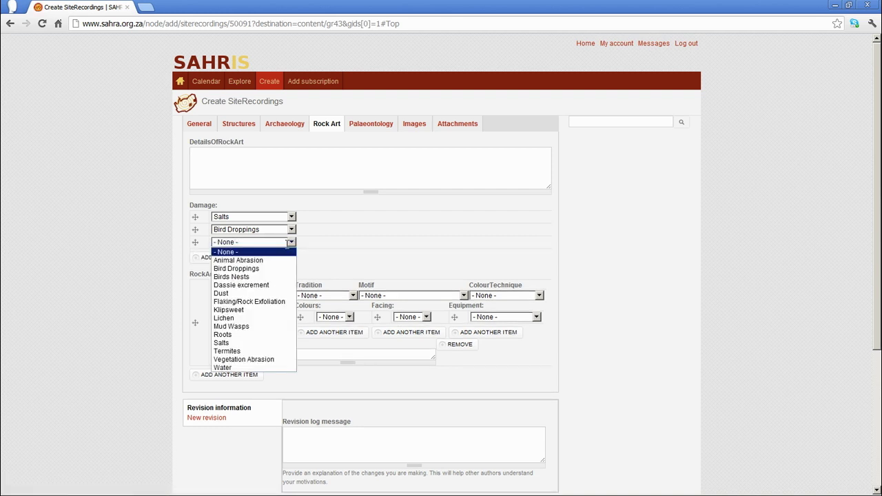
left_click(248, 359)
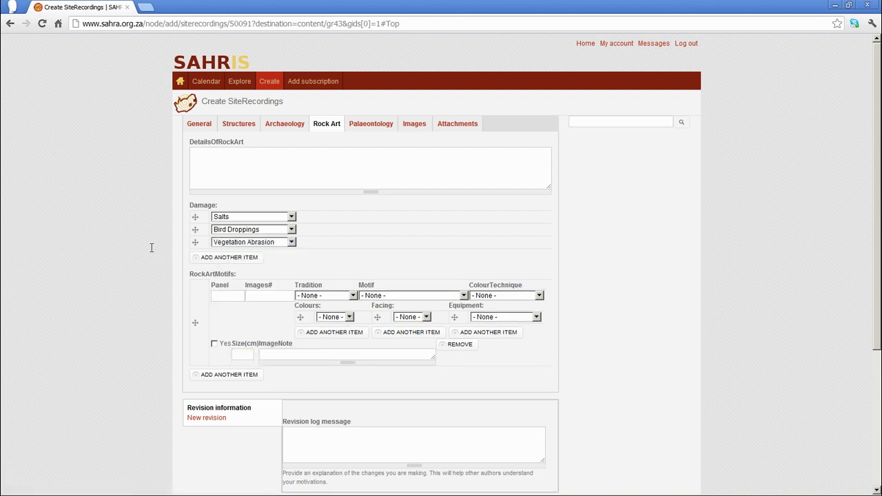
left_click(240, 159)
type("Note the eland torsos were pa")
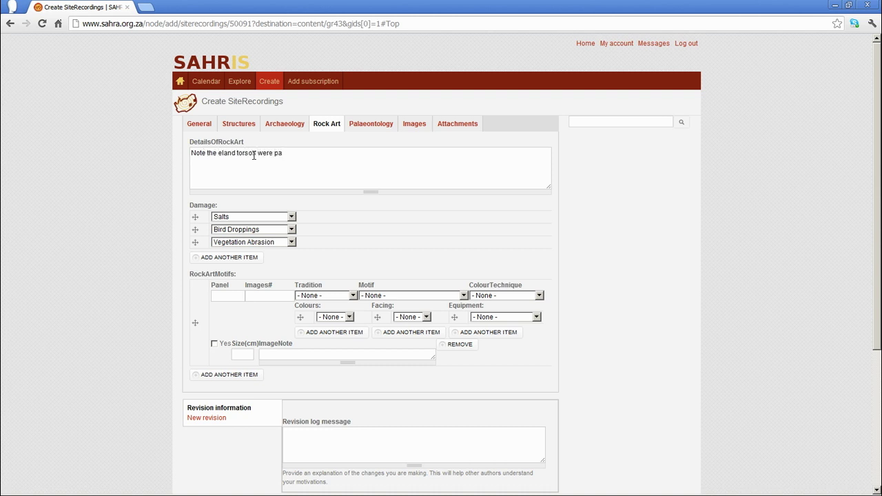
type("rticularly faded.")
- Enter panel 6-8 for the first rock art motif, correcting two mistyped values
left_click(225, 297)
scroll(98, 268, "down", 1)
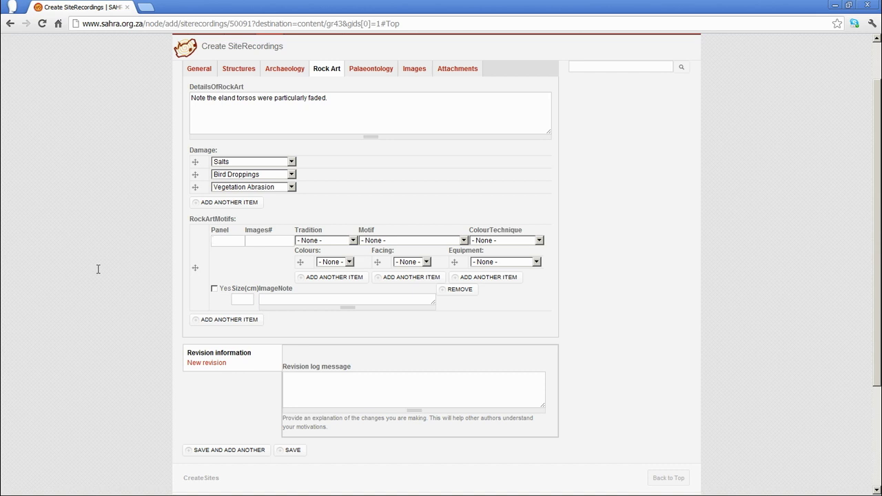
type("0-2")
key("BackSpace")
key("BackSpace")
key("BackSpace")
type("0-1")
key("BackSpace")
key("BackSpace")
key("BackSpace")
type("6-8")
left_click(284, 240)
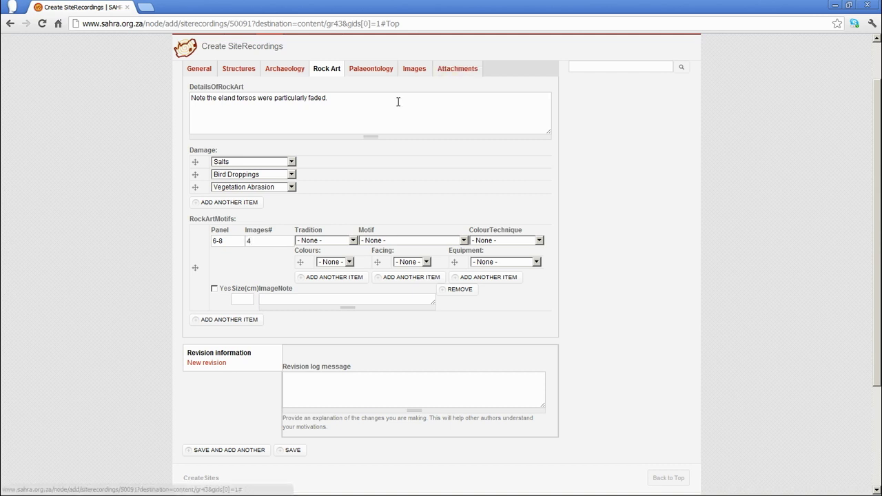
- Set the first motif to Fine Line, -Male, Monochrome, Red, facing FR and FL
left_click(324, 241)
left_click(317, 258)
left_click(397, 240)
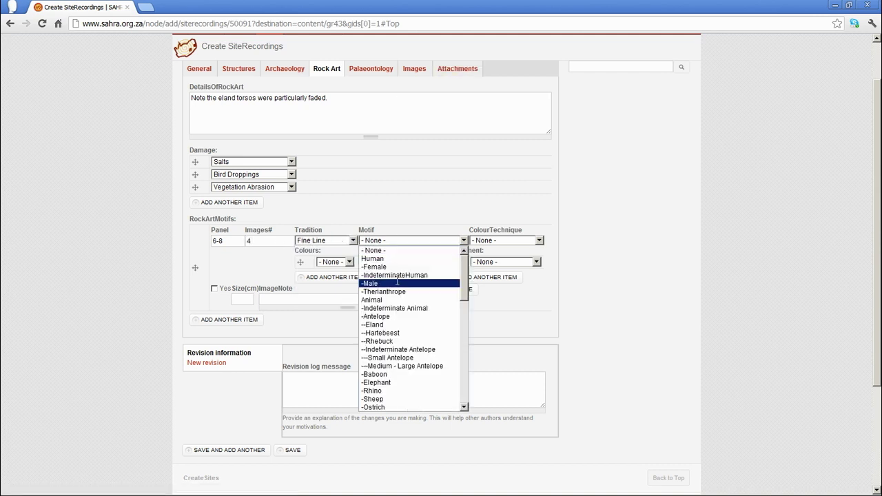
left_click(396, 280)
left_click(523, 241)
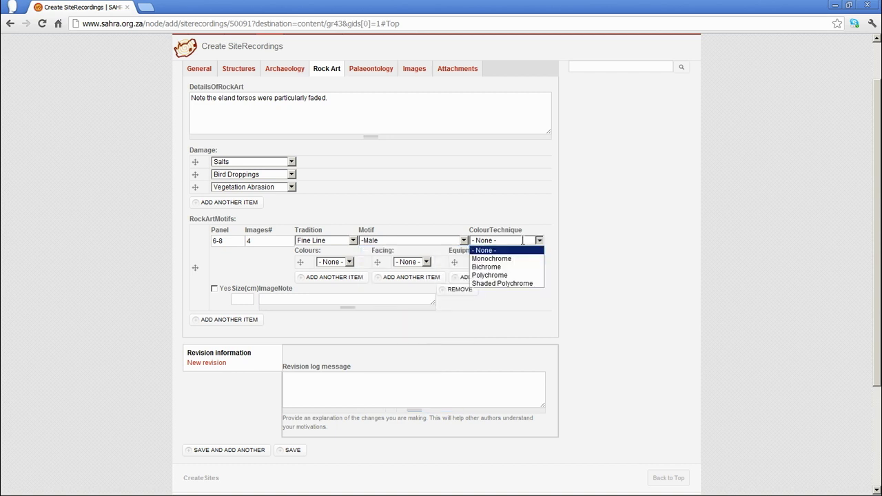
left_click(510, 256)
left_click(351, 262)
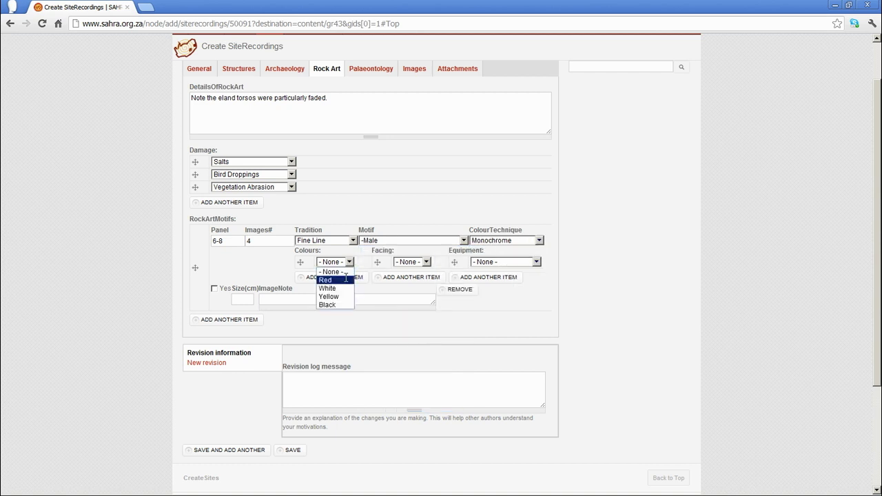
left_click(325, 280)
left_click(412, 261)
left_click(415, 295)
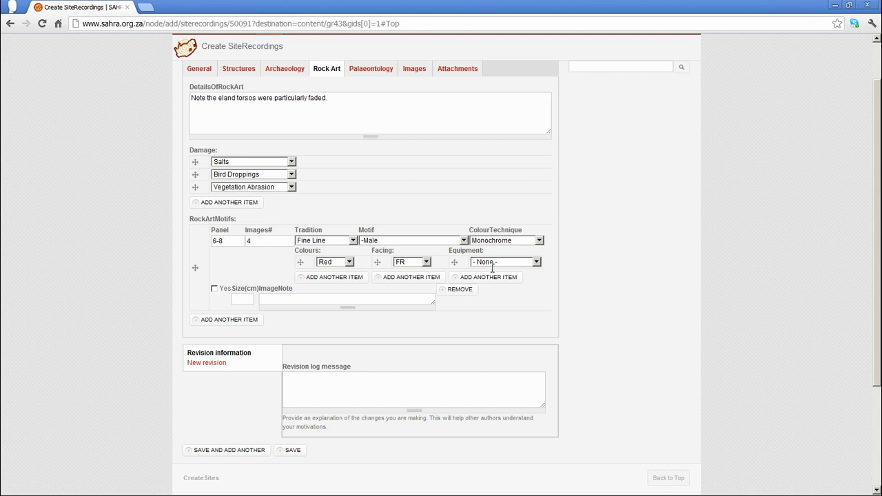
left_click(400, 278)
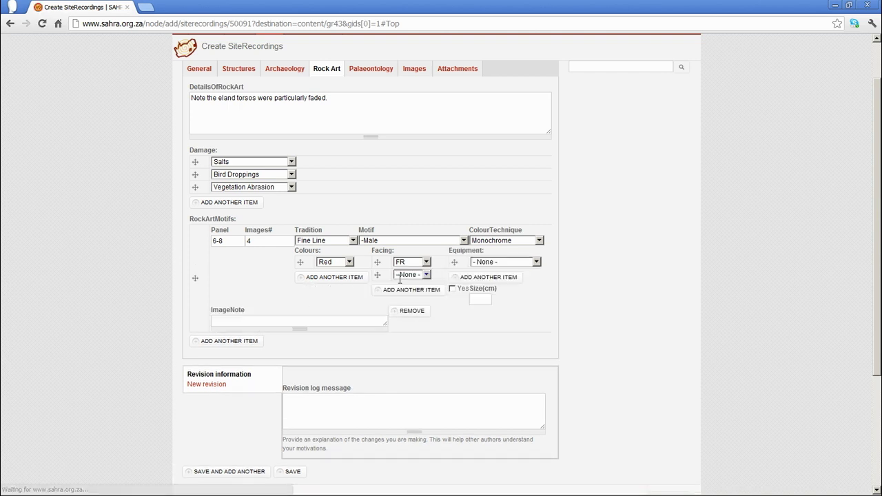
left_click(412, 275)
left_click(403, 295)
- Give the first motif the equipment Bag, Karosses and Bow
left_click(506, 262)
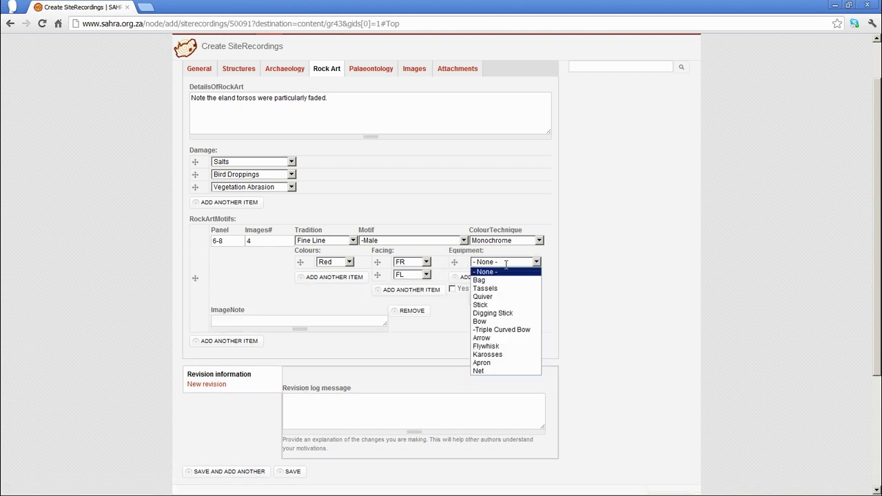
left_click(482, 280)
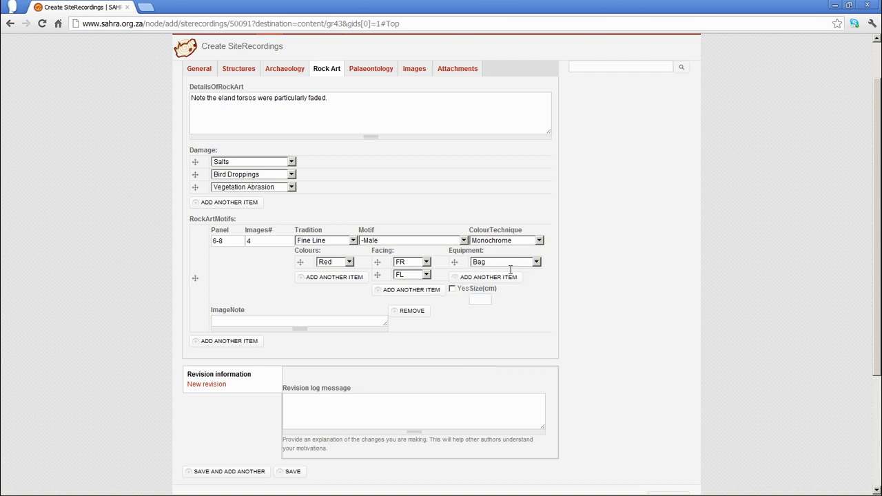
left_click(483, 279)
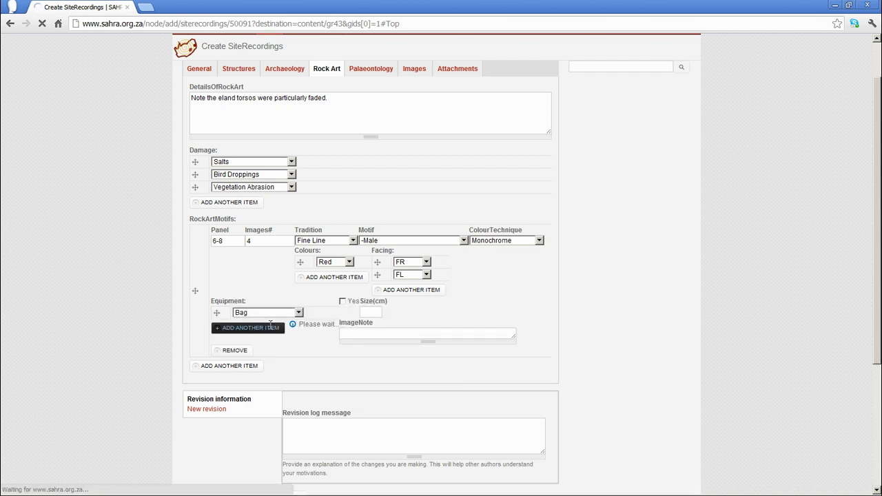
left_click(504, 275)
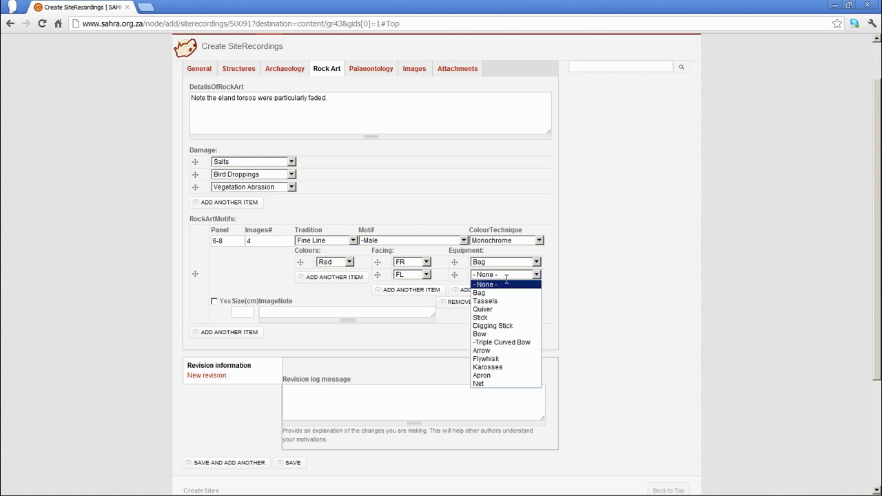
left_click(496, 366)
left_click(500, 292)
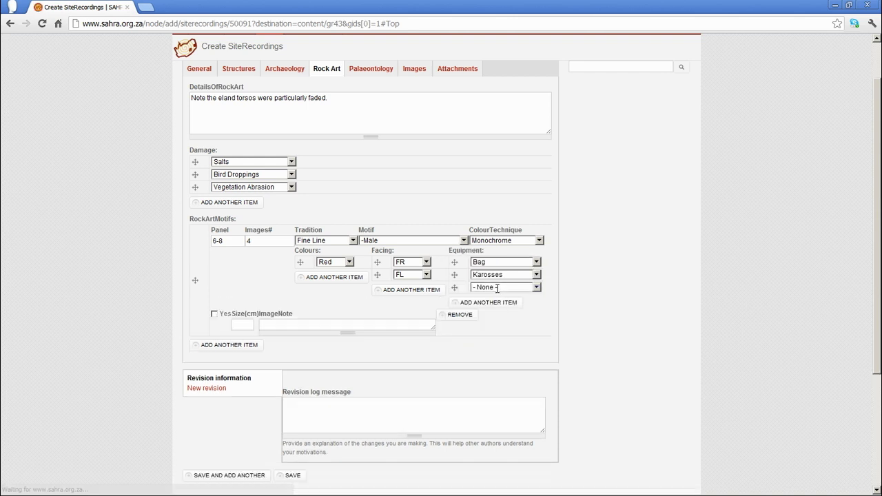
left_click(503, 286)
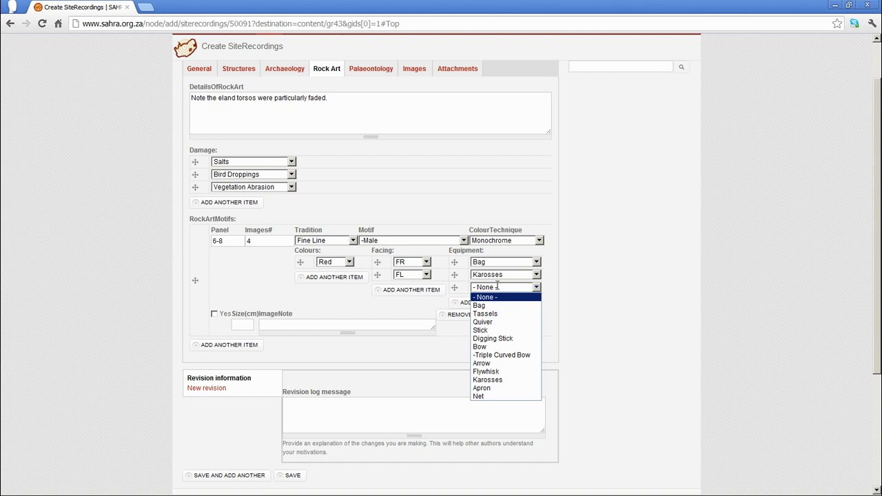
left_click(501, 346)
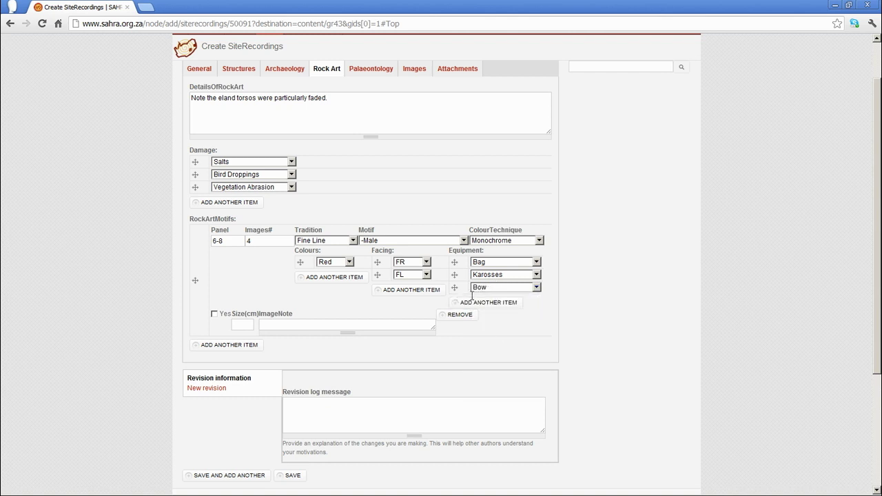
left_click(537, 287)
left_click(505, 355)
left_click(502, 287)
left_click(495, 345)
left_click(214, 314)
left_click(247, 325)
type("10")
type(",10,15,25")
key("BackSpace")
key("BackSpace")
key("BackSpace")
key("BackSpace")
key("BackSpace")
key("BackSpace")
key("BackSpace")
key("BackSpace")
key("BackSpace")
key("BackSpace")
key("BackSpace")
- Note 'males face each other, 2 on left, 2 on right, generally same size' and add a second motif row
left_click(321, 324)
mouse_move(346, 334)
left_mouse_down()
mouse_move(346, 419)
mouse_move(346, 332)
left_mouse_up()
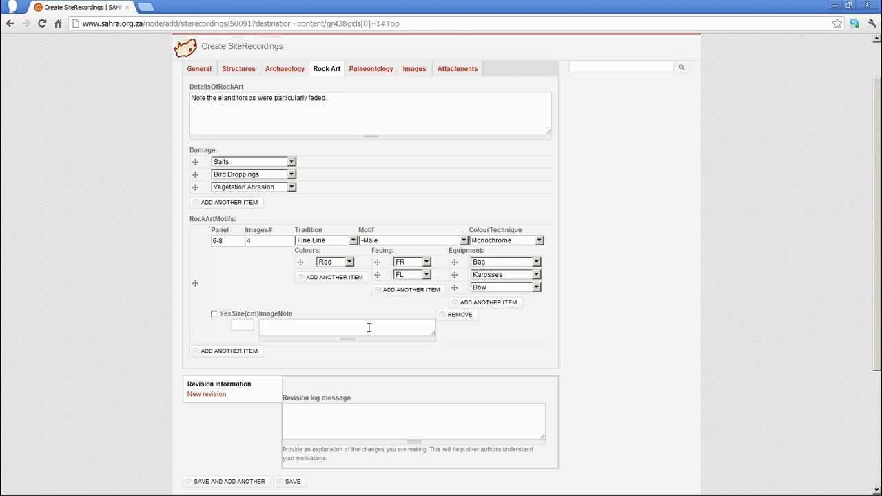
type("ales face each other, 2 on left, 2 on right, genera")
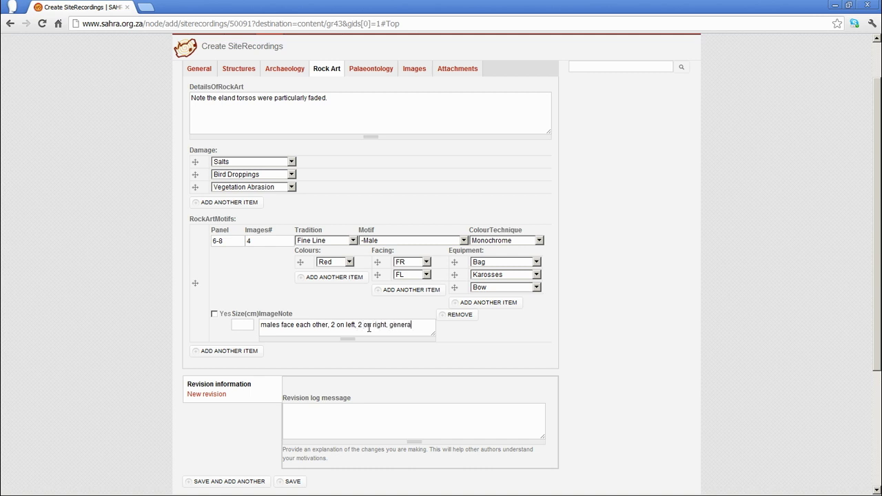
type("lly same si")
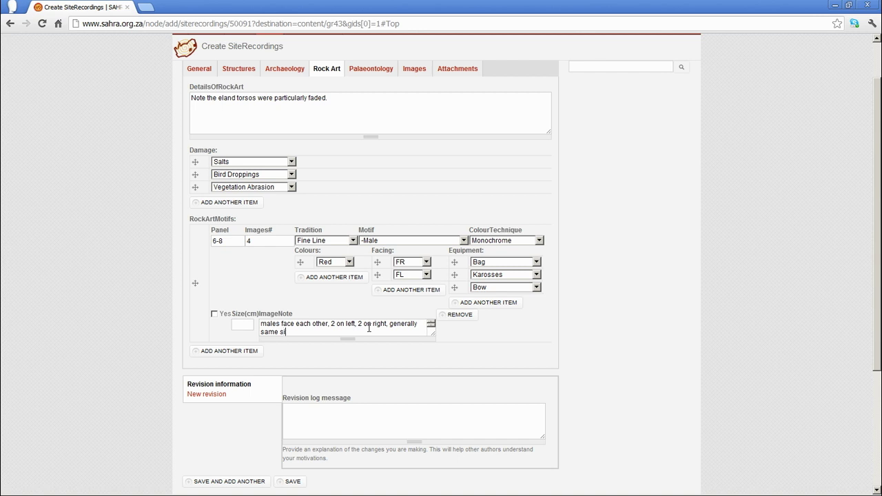
type("ze")
left_click(508, 303)
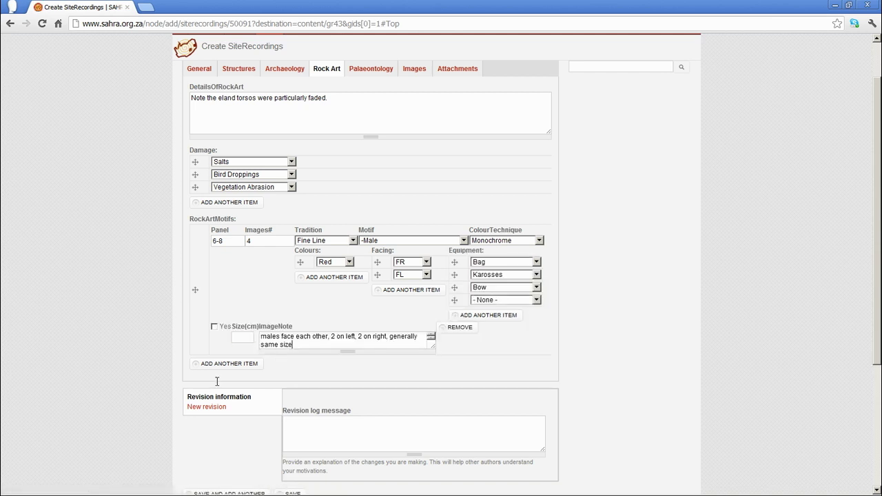
left_click(227, 363)
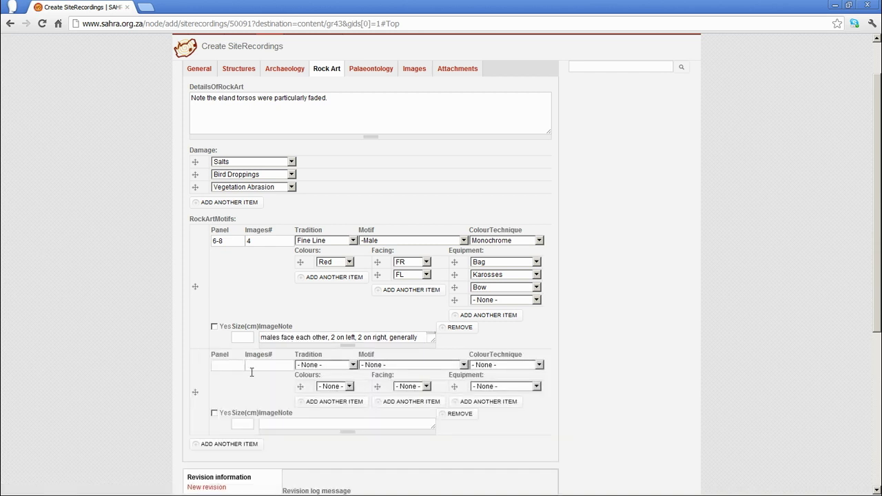
- Give the second motif panel 6-8, 1 image, Finger Painted tradition and -IndeterminateHuman type
left_click(239, 362)
type("6-8")
left_click(285, 365)
type("1")
left_click(324, 365)
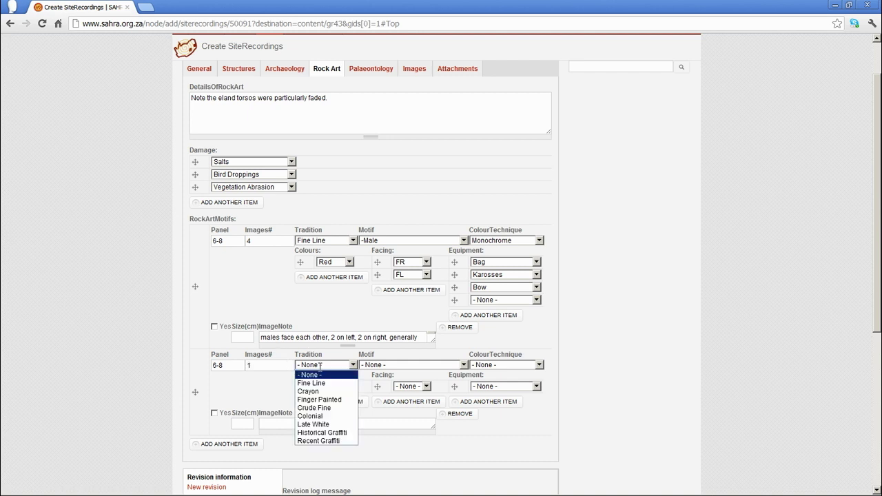
left_click(320, 399)
left_click(432, 361)
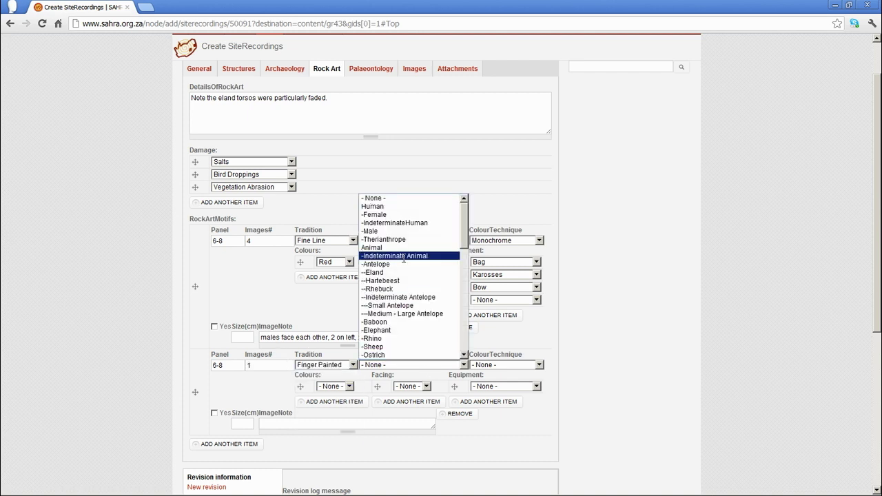
left_click(407, 223)
- Make it Monochrome, Black, facing Ind, no equipment, noted 'splotchy inderterminate figure splayed hands'
left_click(522, 363)
left_click(515, 378)
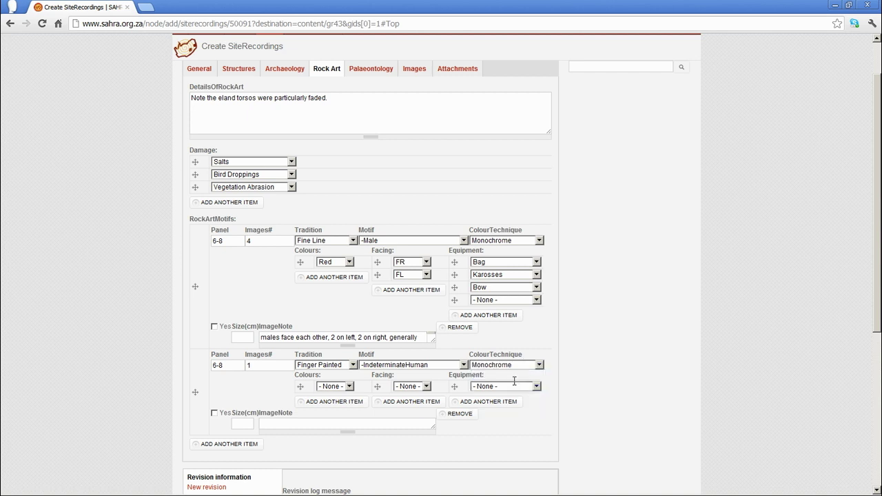
left_click(334, 386)
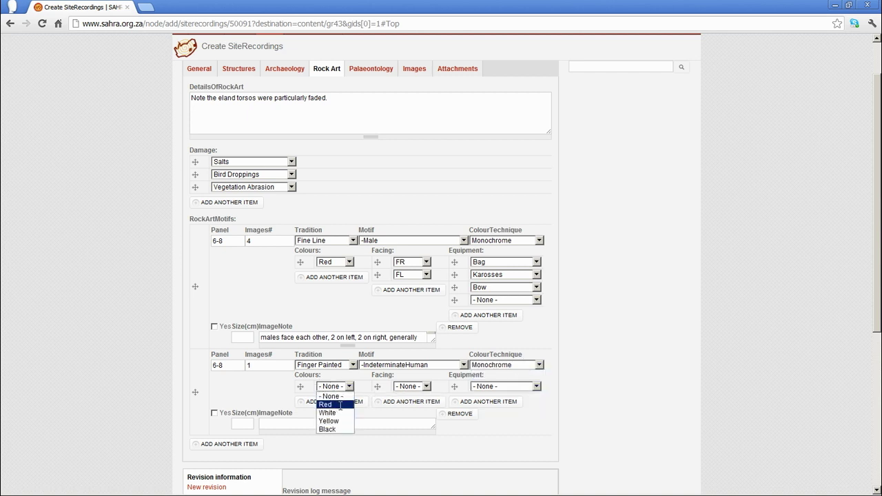
left_click(327, 428)
left_click(426, 386)
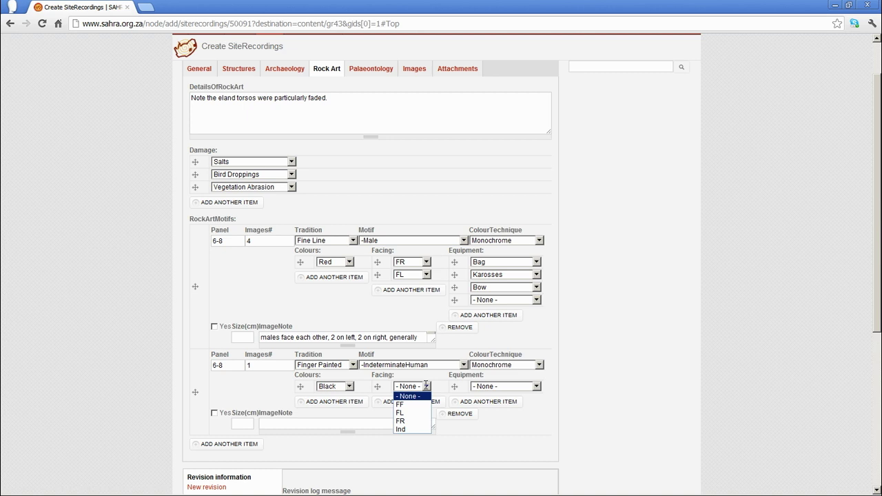
left_click(421, 428)
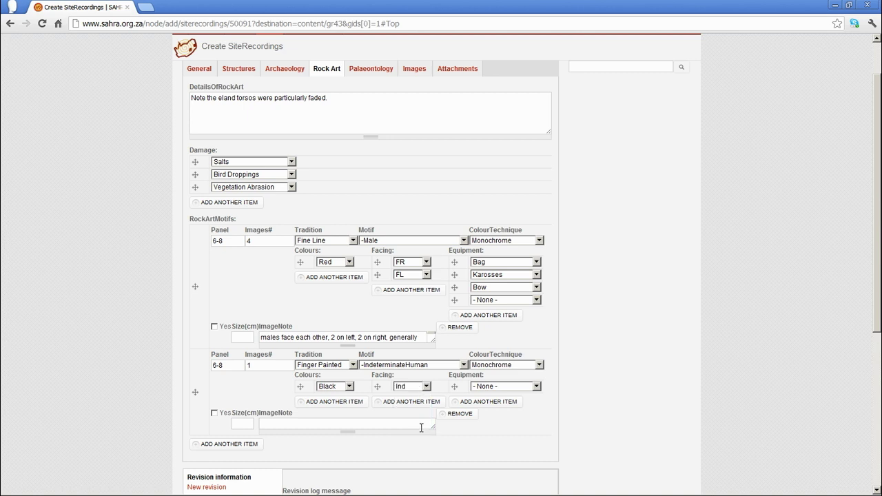
left_click(512, 386)
left_click(512, 387)
left_click(243, 422)
type("splotchy inderterminate figure")
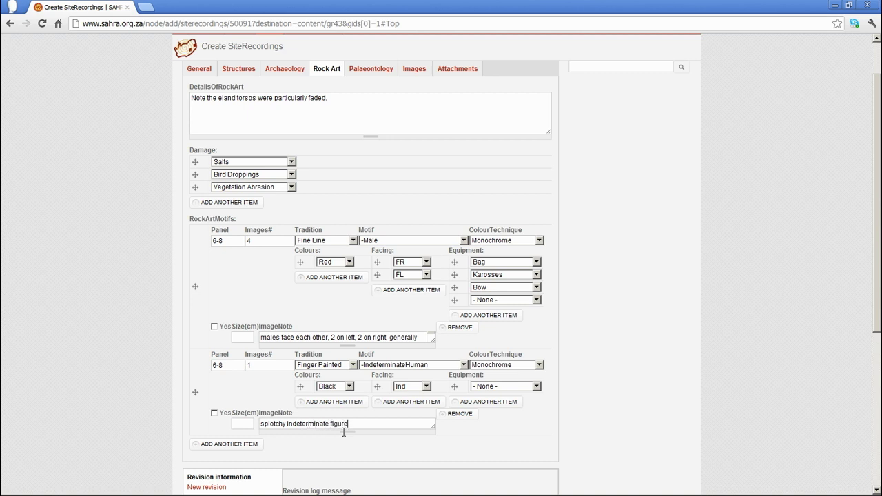
type(" splayed hands")
- Scroll through the completed Rock Art fields to review both motifs
scroll(83, 382, "down", 3)
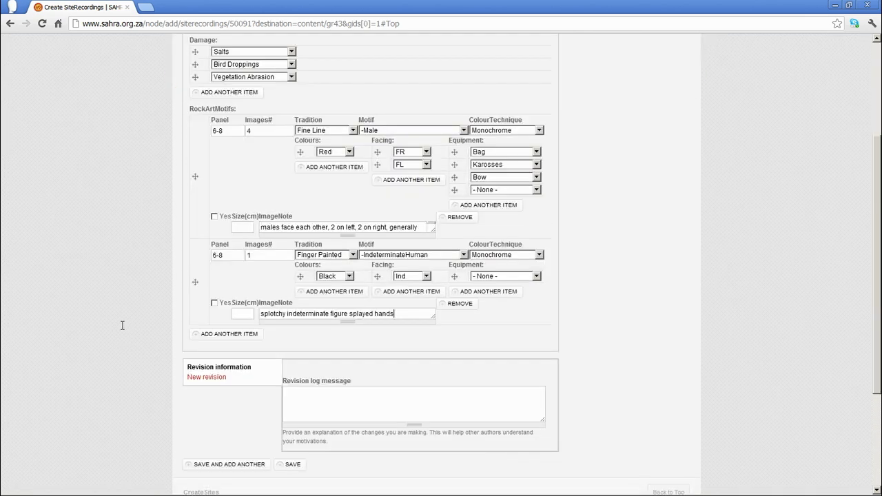
scroll(122, 325, "down", 3)
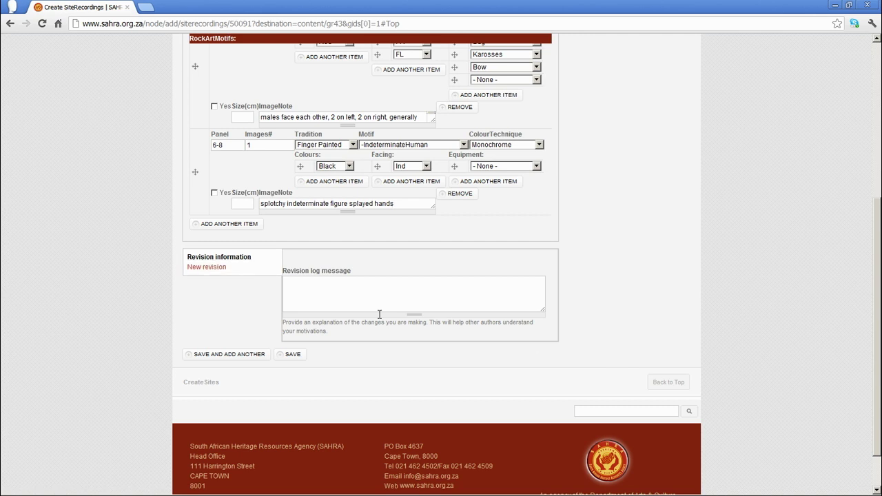
scroll(379, 314, "up", 5)
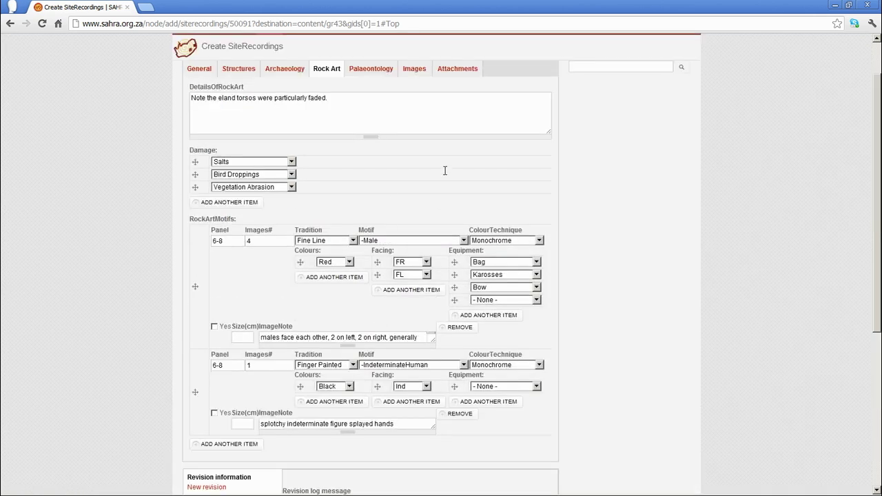
- Upload Lighthouse.jpg, Penguins.jpg and Tulips.jpg from Sample Pictures as multiple files
left_click(415, 68)
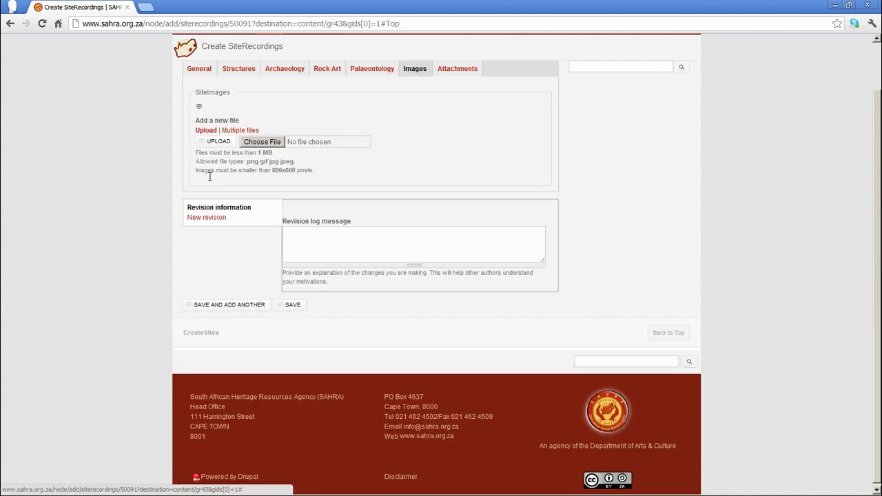
left_click(241, 131)
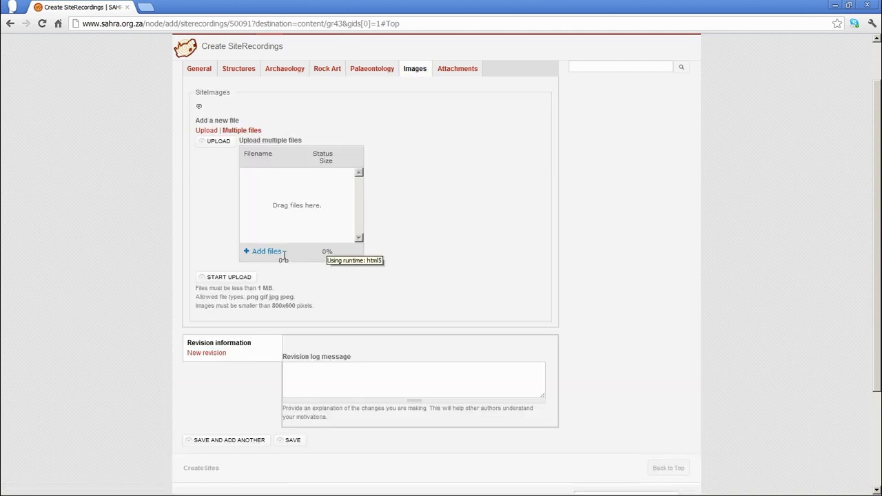
left_click(257, 251)
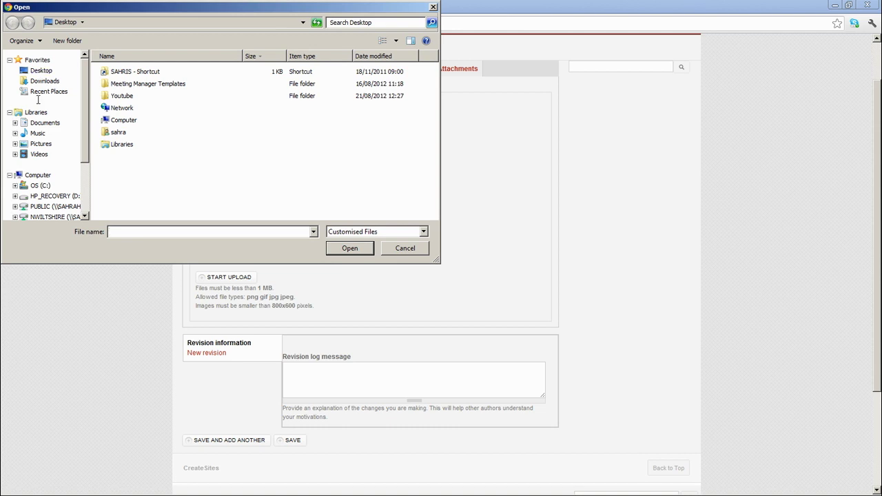
left_click(40, 143)
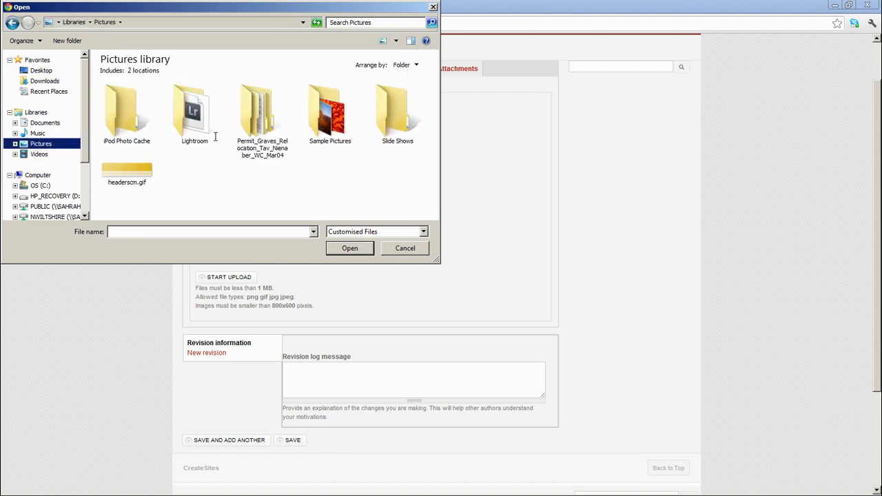
double_click(348, 131)
left_click_drag(142, 203, 289, 139)
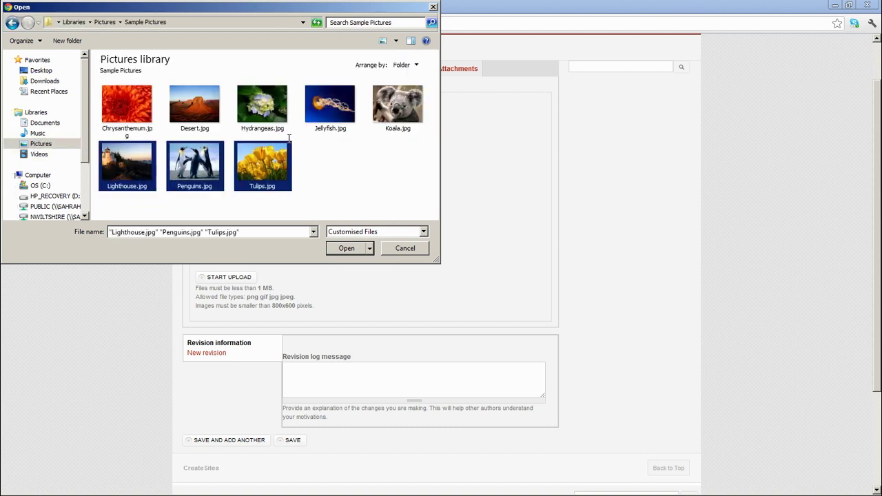
left_click(346, 248)
left_click(216, 268)
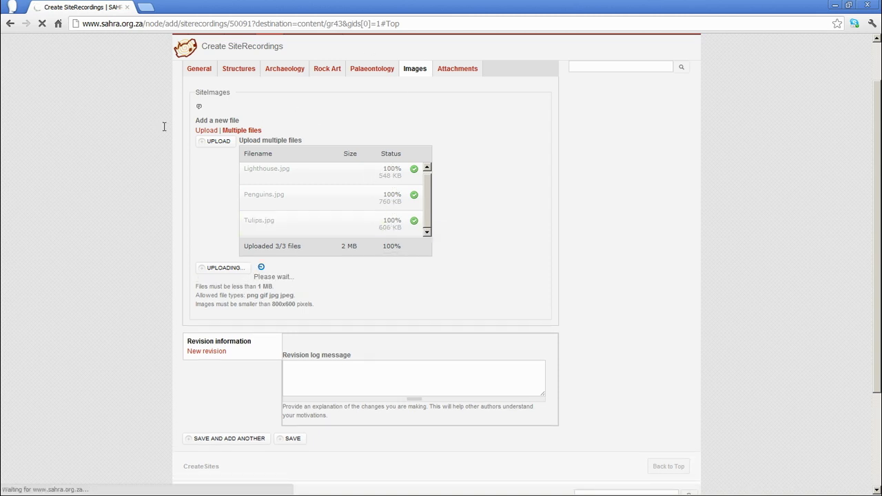
- Inspect the Lighthouse and Penguins images' Alternate text and Title fields
left_click_drag(237, 92, 452, 133)
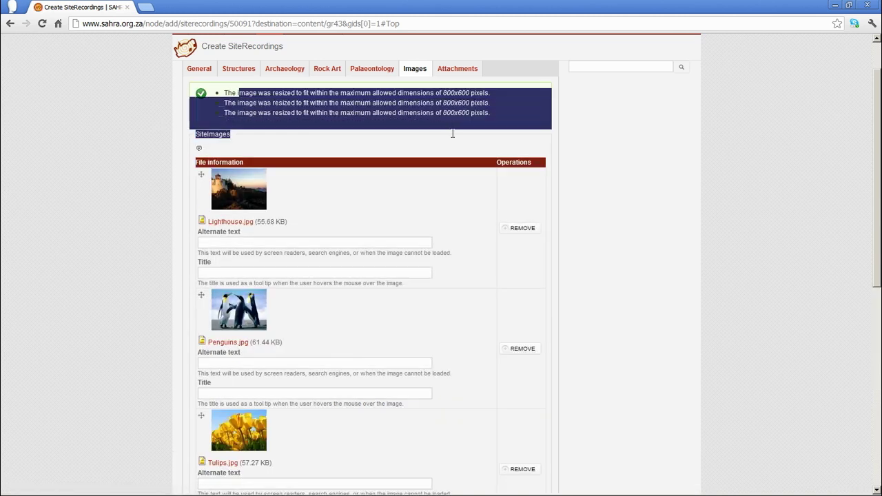
left_click(312, 239)
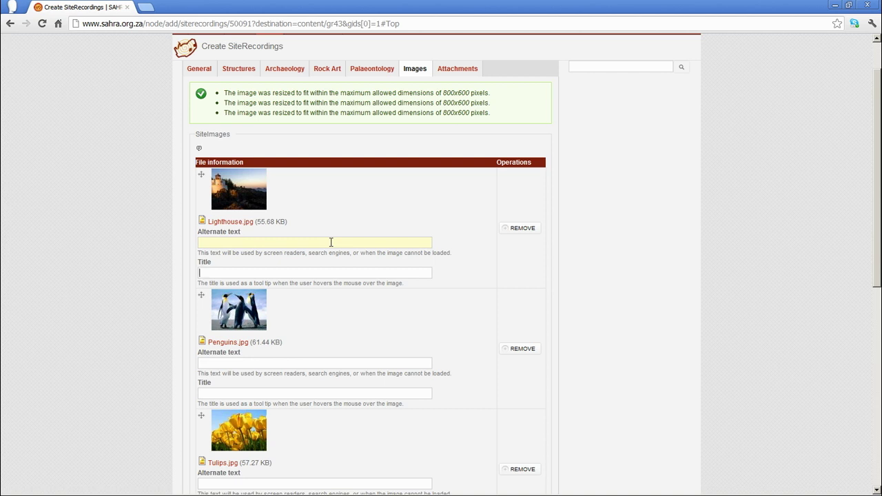
left_click(330, 241)
left_click(312, 365)
left_click(244, 245)
left_click(237, 273)
left_click(287, 243)
left_click(226, 269)
- Bring up the Attachments section with its empty SiteDocs and SecureDocs upload areas
scroll(374, 333, "down", 3)
scroll(374, 333, "down", 1)
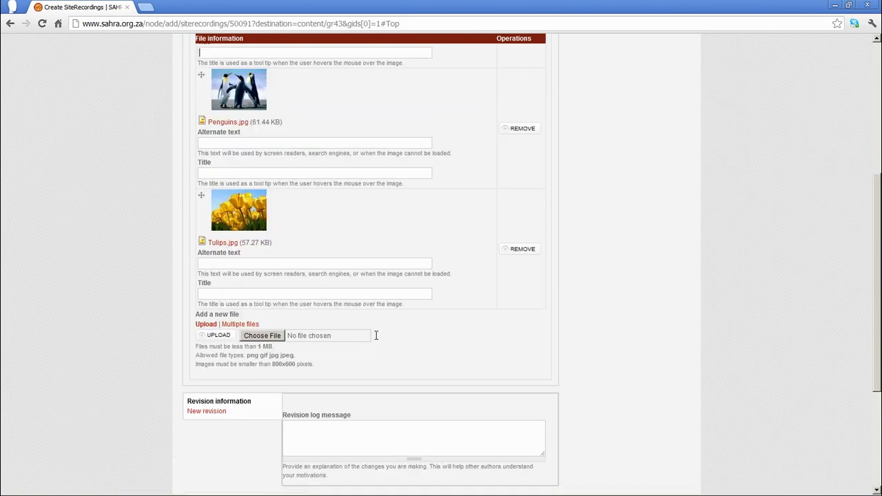
scroll(374, 333, "up", 5)
left_click(455, 124)
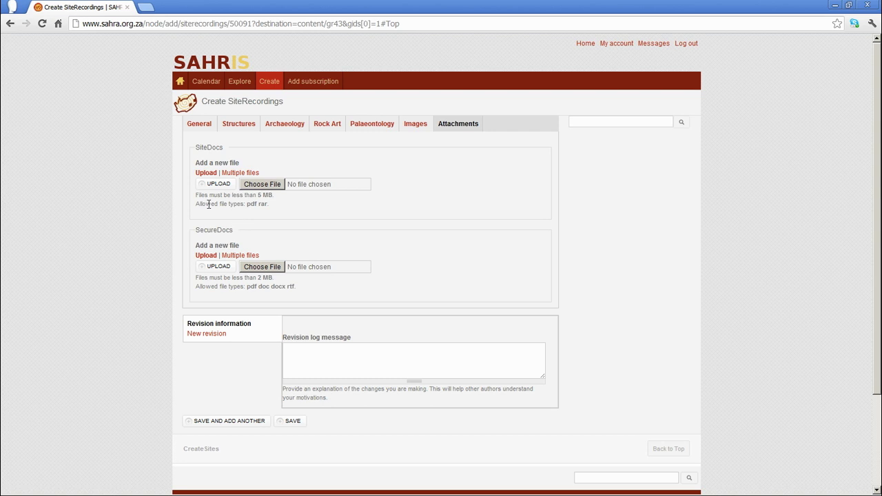
- Highlight the SiteDocs and SecureDocs headings in the Attachments section to point them out
double_click(198, 148)
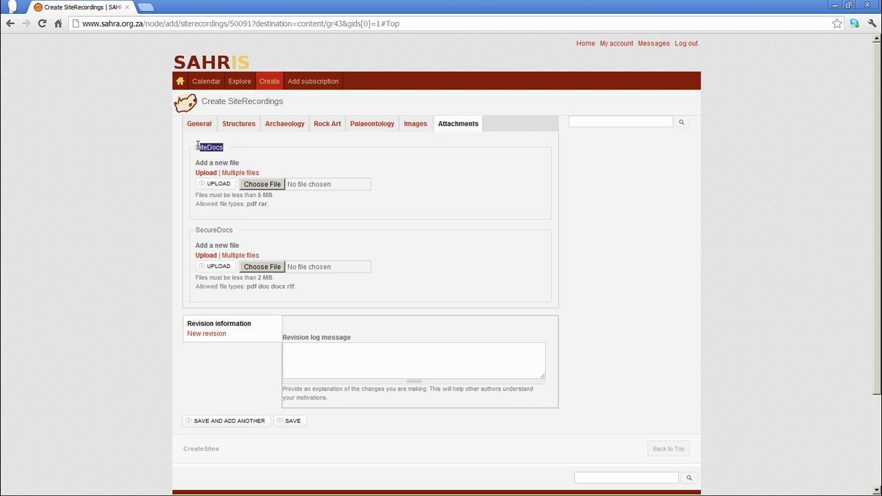
left_click(197, 147)
left_click_drag(197, 229, 238, 233)
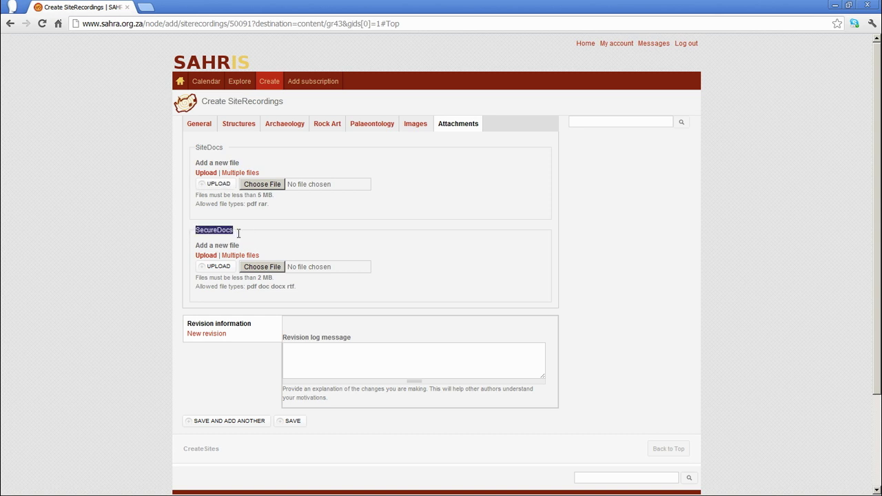
left_click(212, 232)
left_click_drag(207, 231, 249, 230)
left_click(208, 227)
- Attach GR43.pdf from the Desktop as a SecureDocs file and save the site recording
left_click(275, 268)
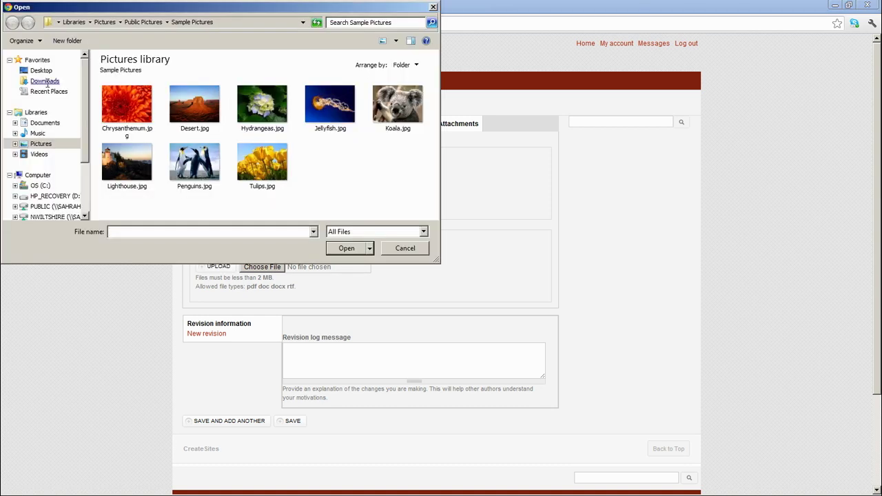
left_click(41, 71)
double_click(122, 92)
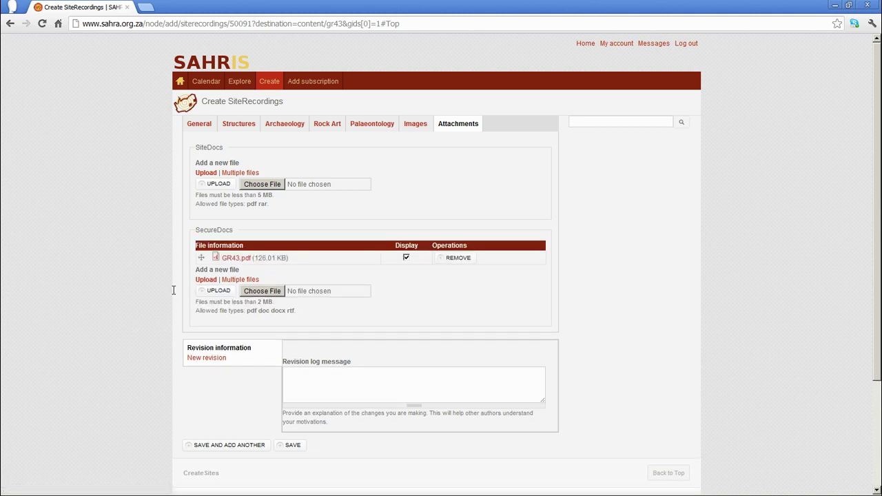
left_click(291, 445)
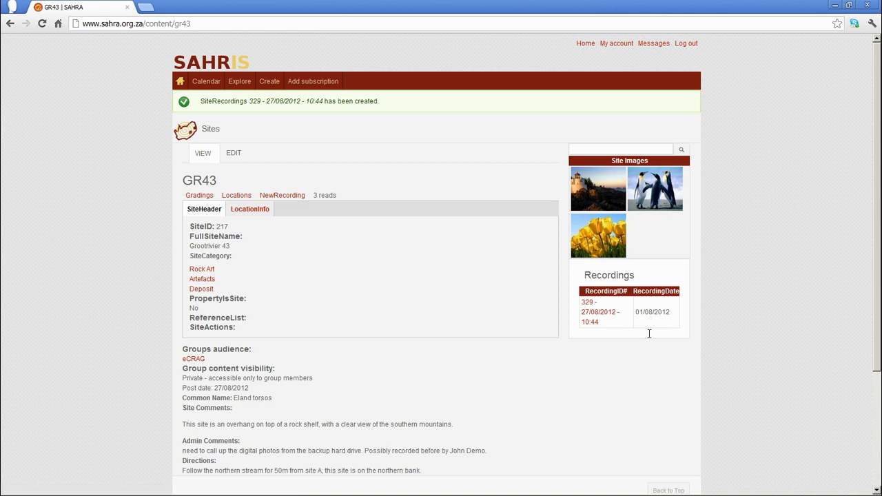
- Open SiteRecordings 329 from the Recordings list and view its three uploaded images
left_click(592, 312)
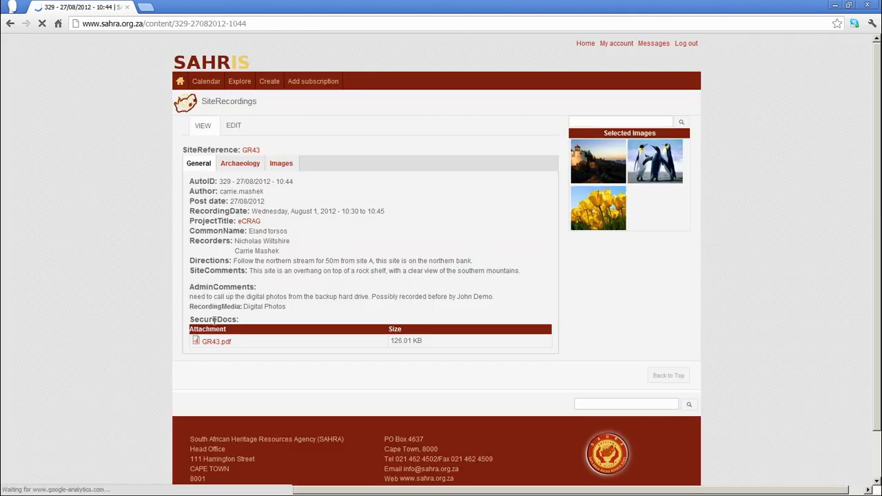
left_click(282, 165)
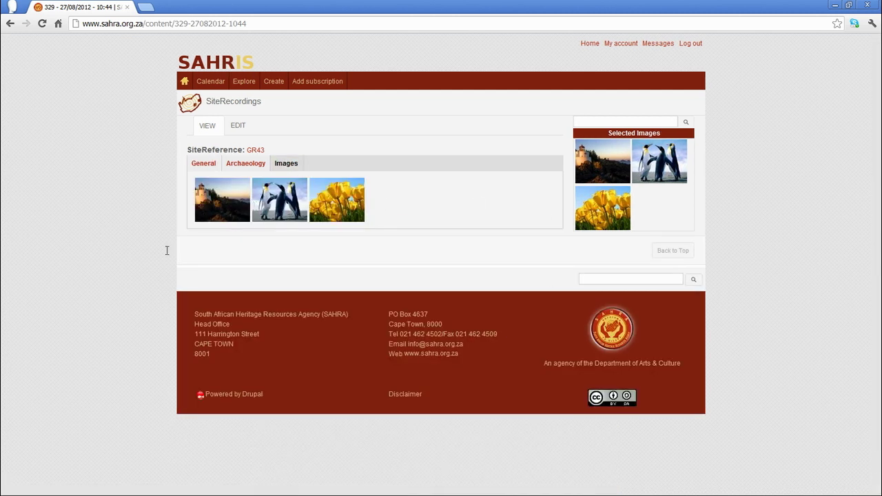
mouse_move(655, 492)
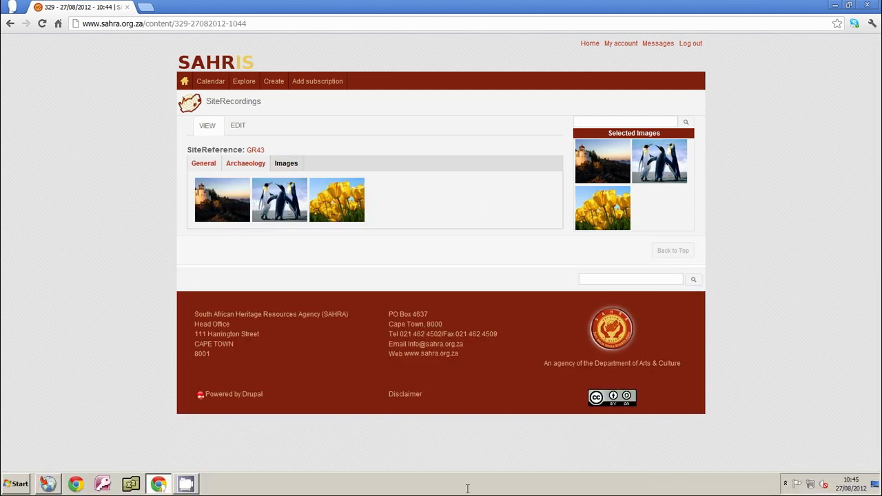